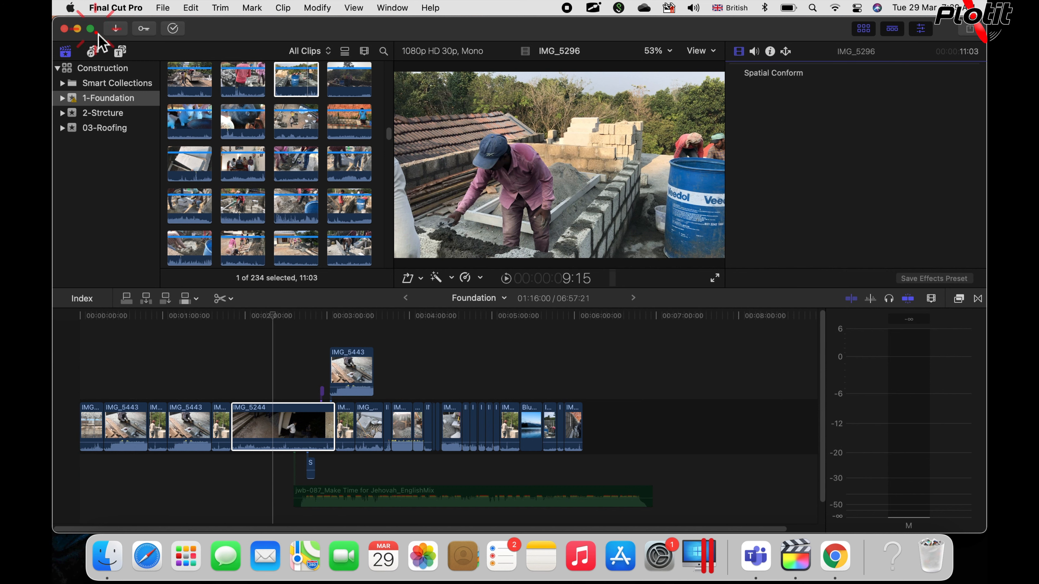
Step: Expand the editing window to full screen and place the playhead at the start of the IMG_5244 timeline clip
left_click(91, 28)
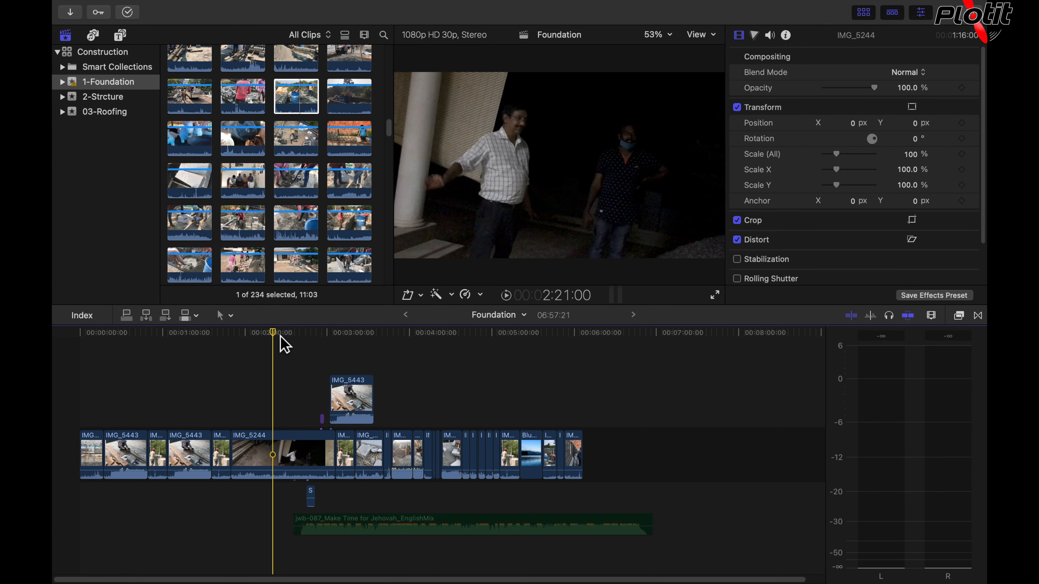
left_click_drag(279, 339, 235, 338)
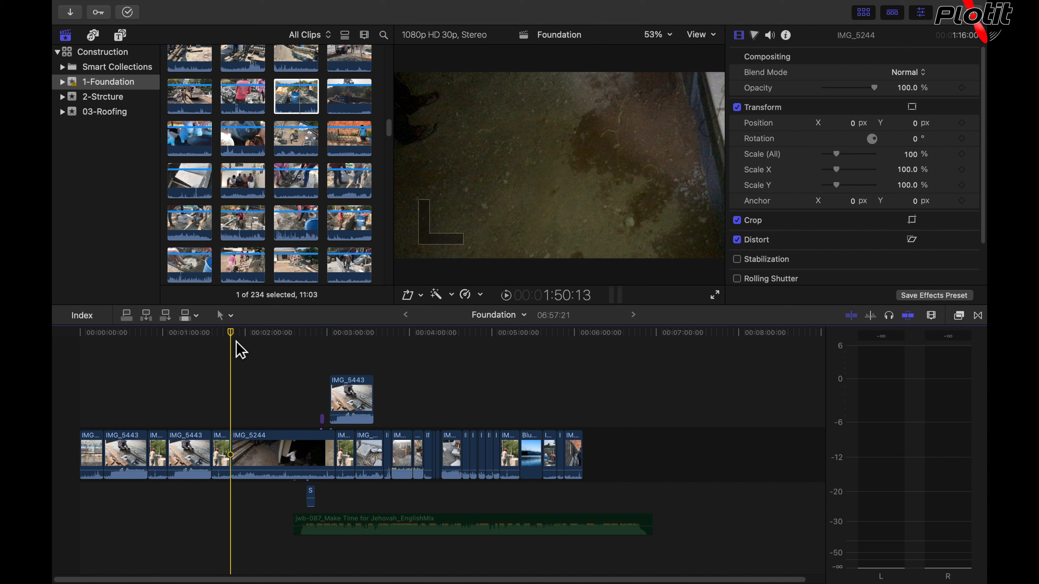
key("s")
Step: Overwrite the beginning of the IMG_5244 timeline clip with the browser clip IMG_5296 at the playhead
left_click(302, 97)
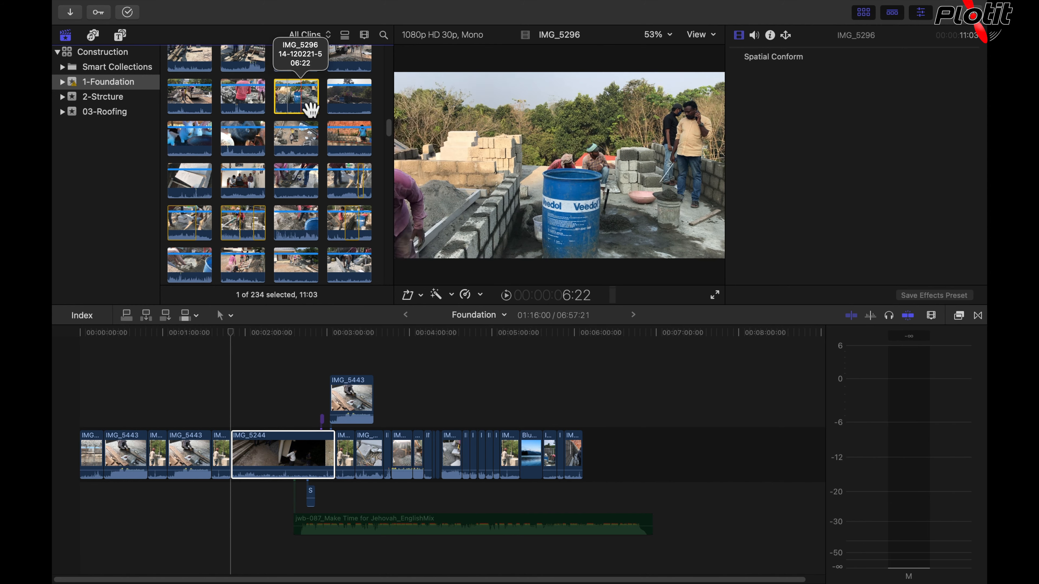
left_click(281, 464)
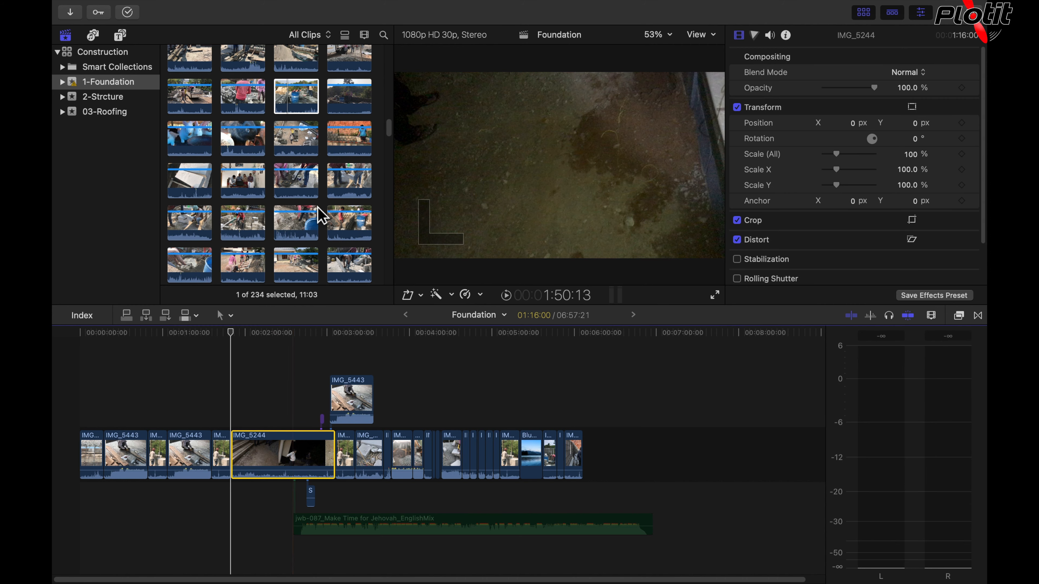
left_click(299, 97)
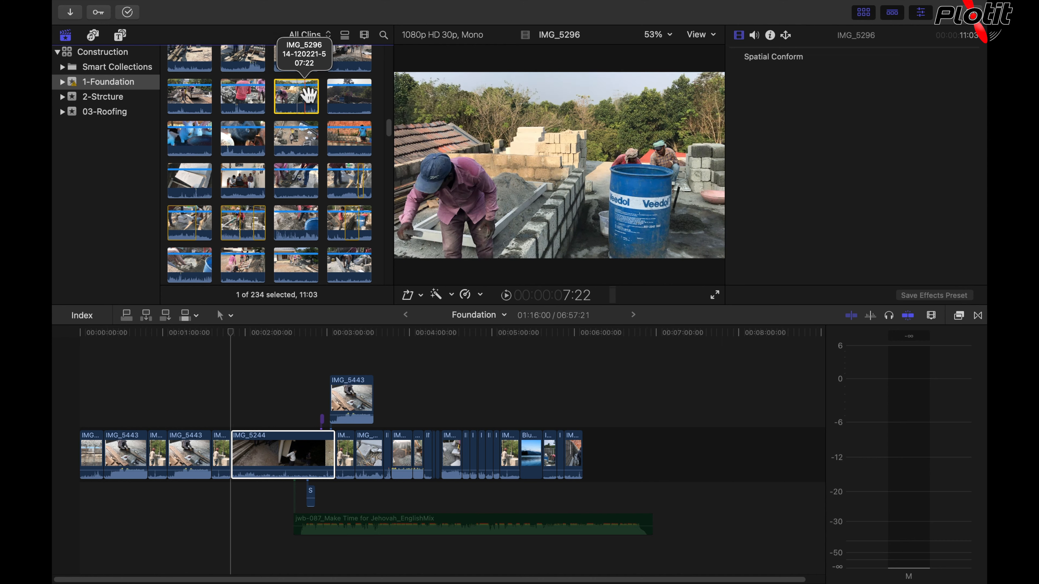
key("d")
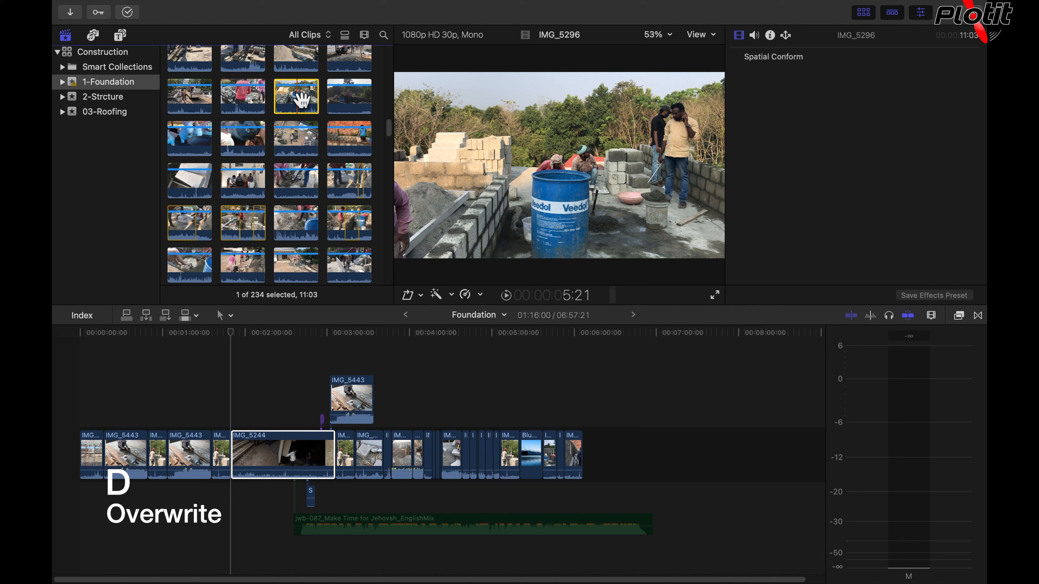
key("d")
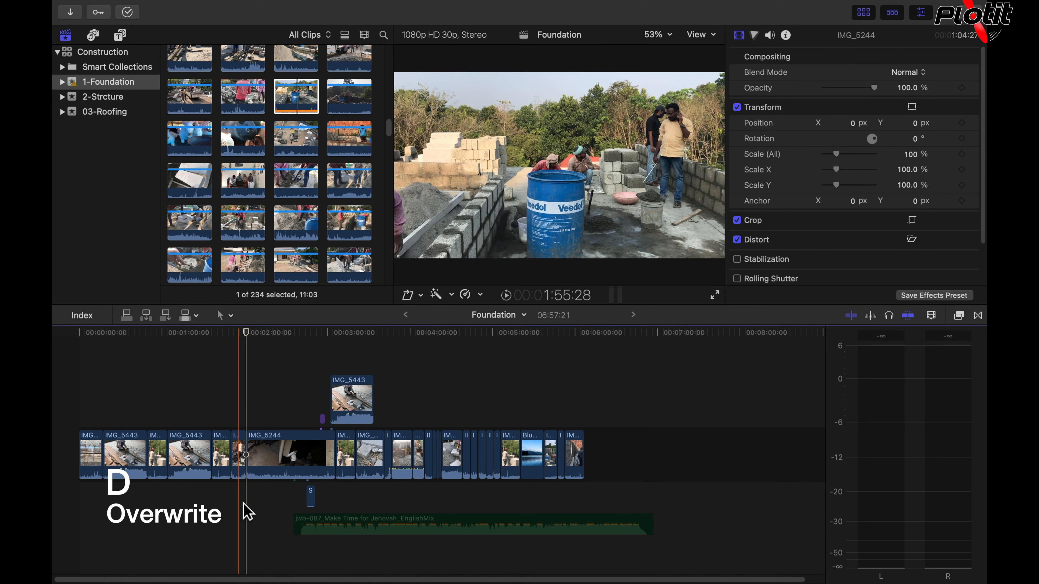
key("super+equal")
key("super+equal")
key("super+equal")
left_click(250, 471)
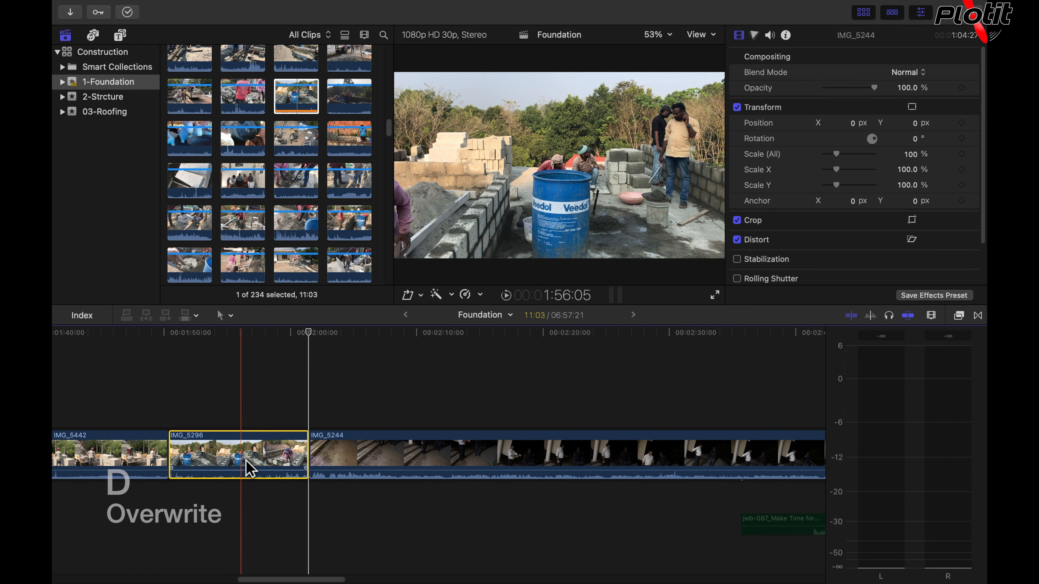
Step: Compare the duration of the IMG_5296 copy in the timeline with its source clip in the browser
left_click(295, 103)
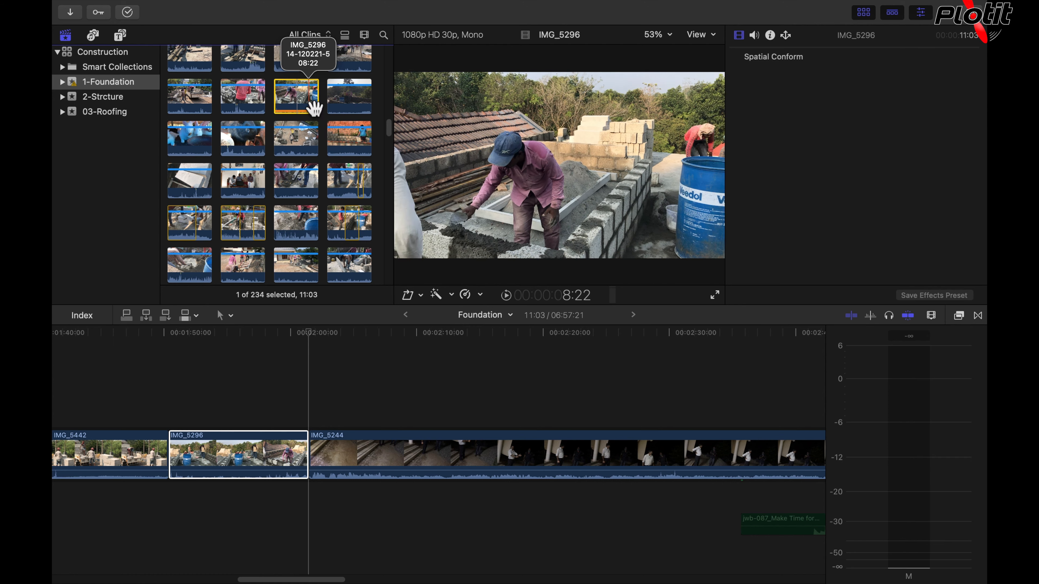
left_click(204, 459)
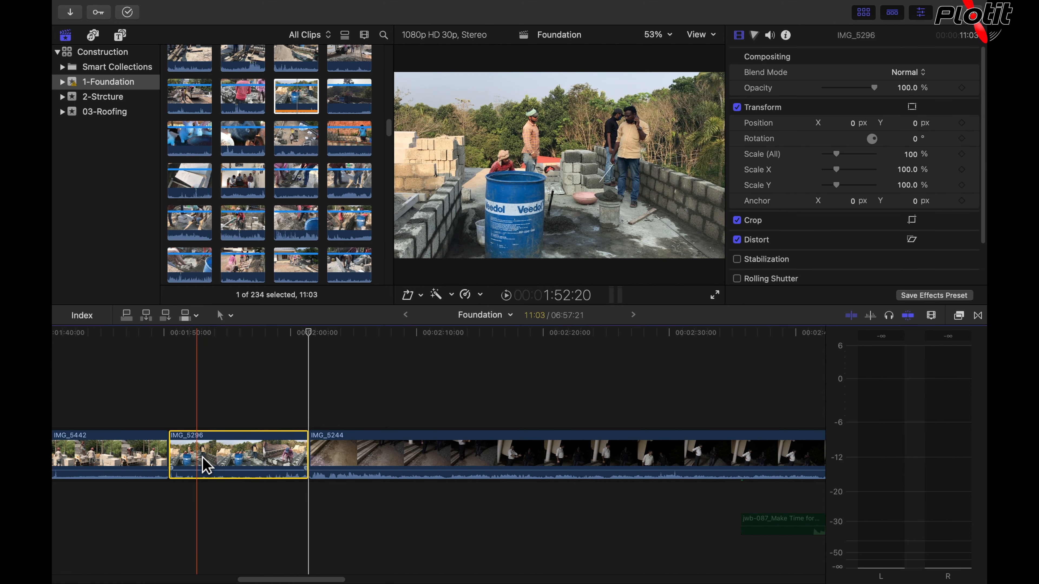
left_click(290, 97)
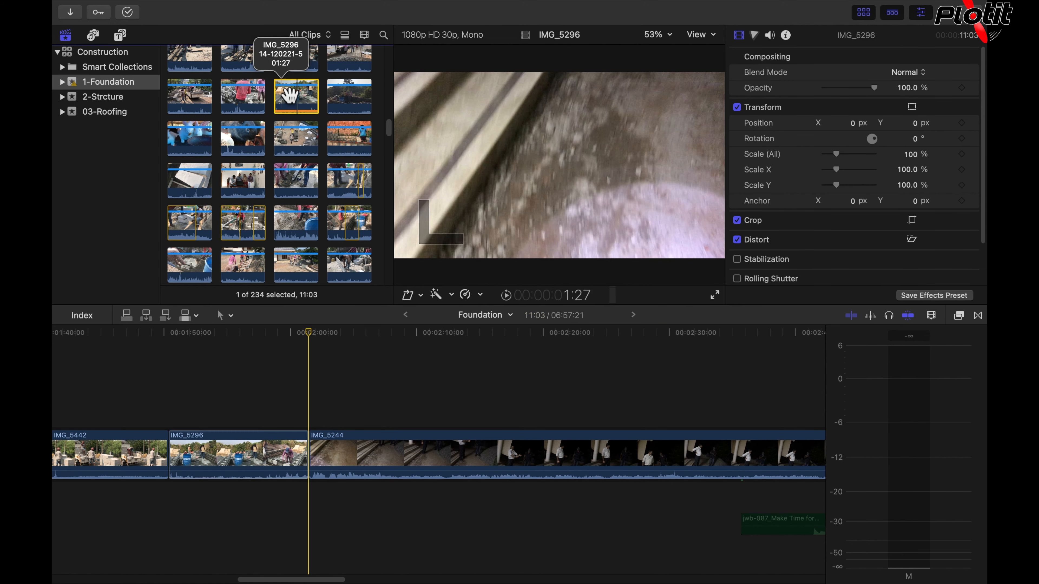
left_click(206, 474)
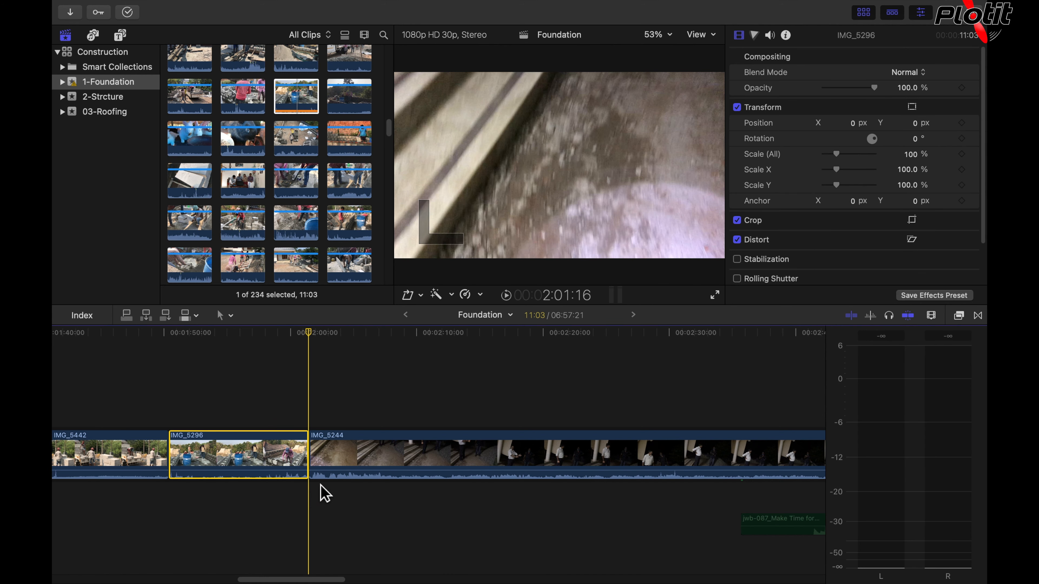
left_click(372, 457)
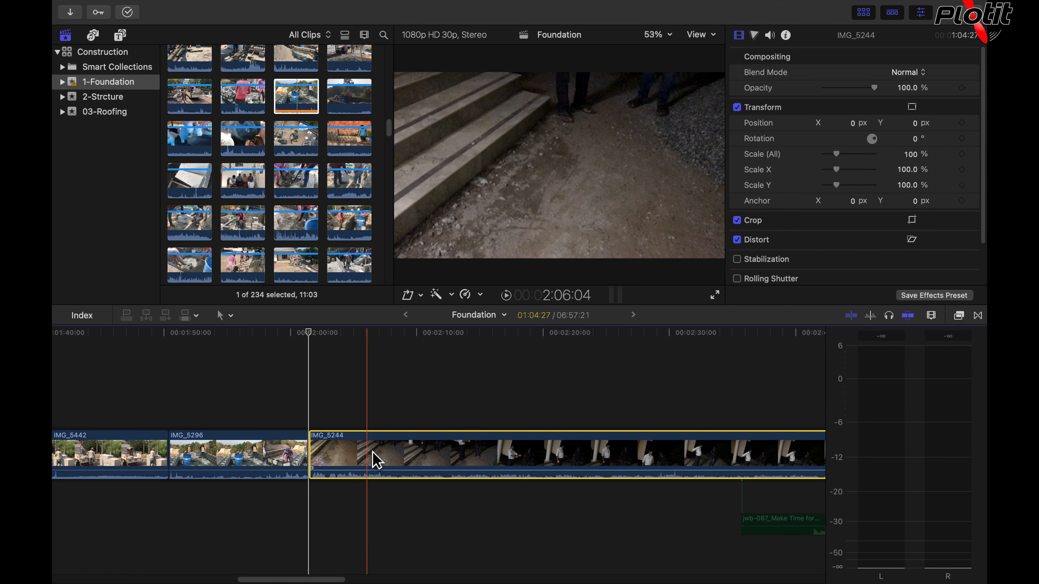
left_click(224, 457)
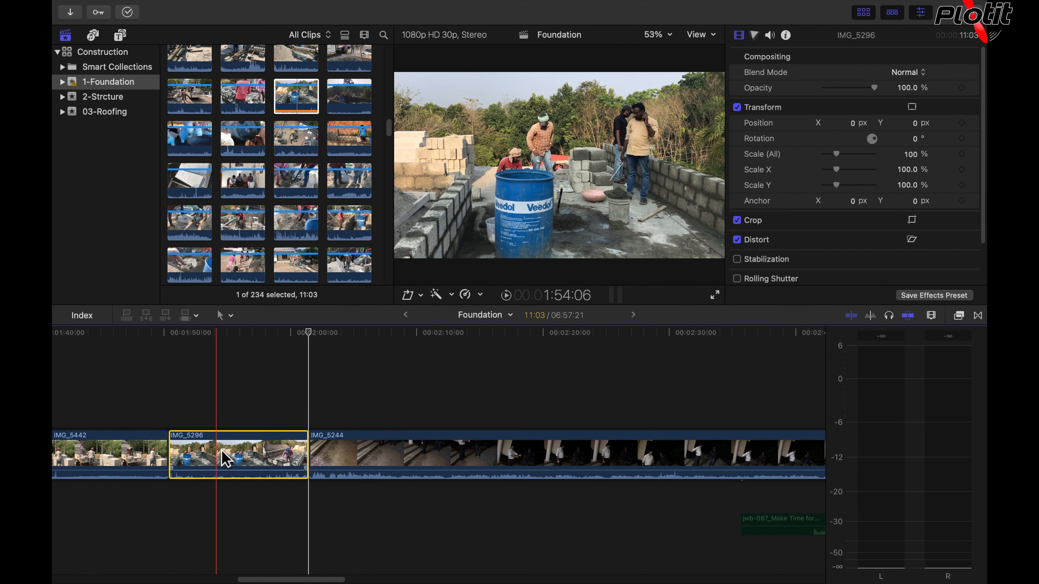
key("ctrl+d")
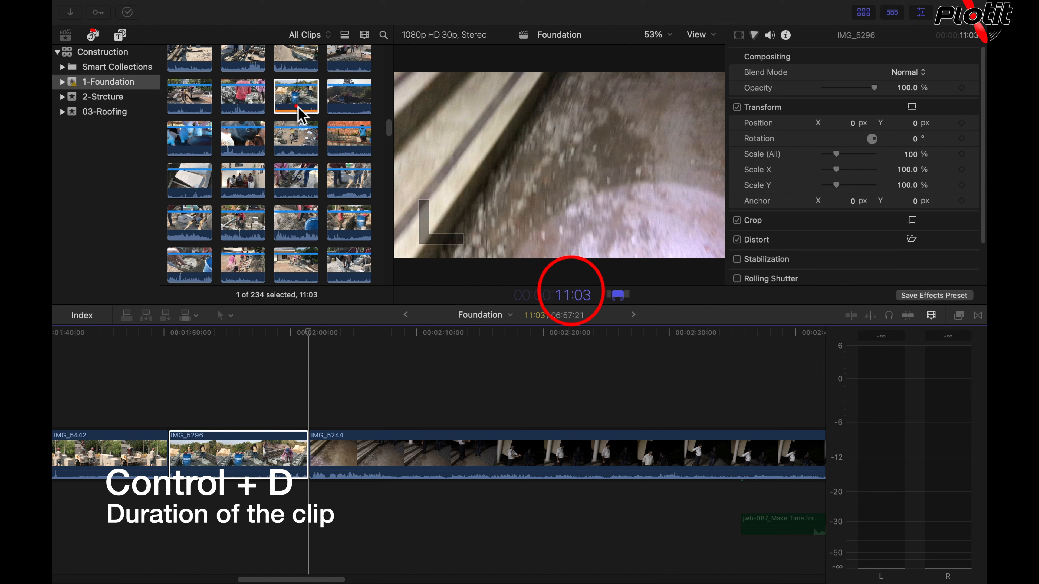
left_click(302, 104)
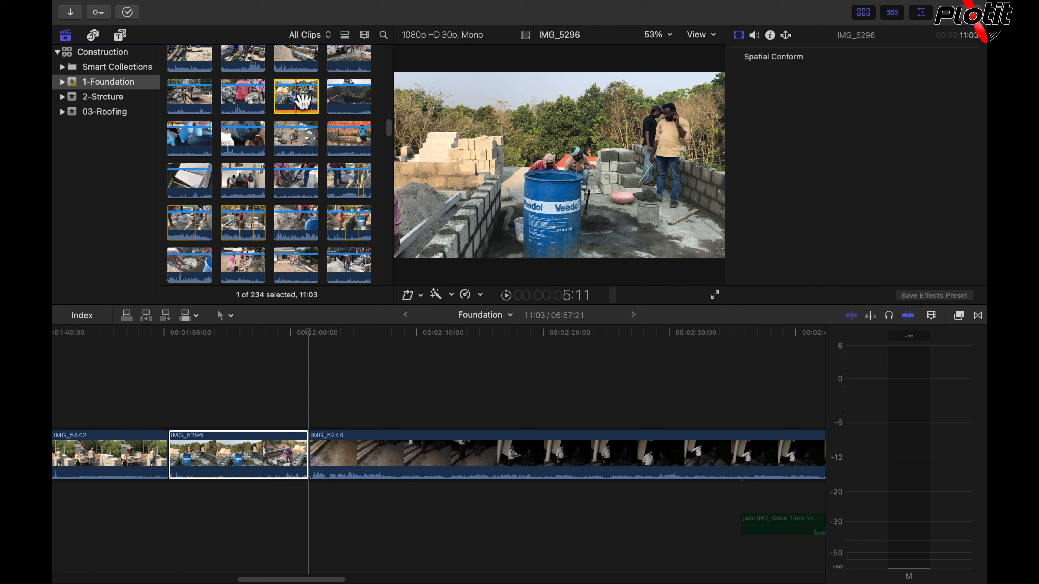
key("ctrl+d")
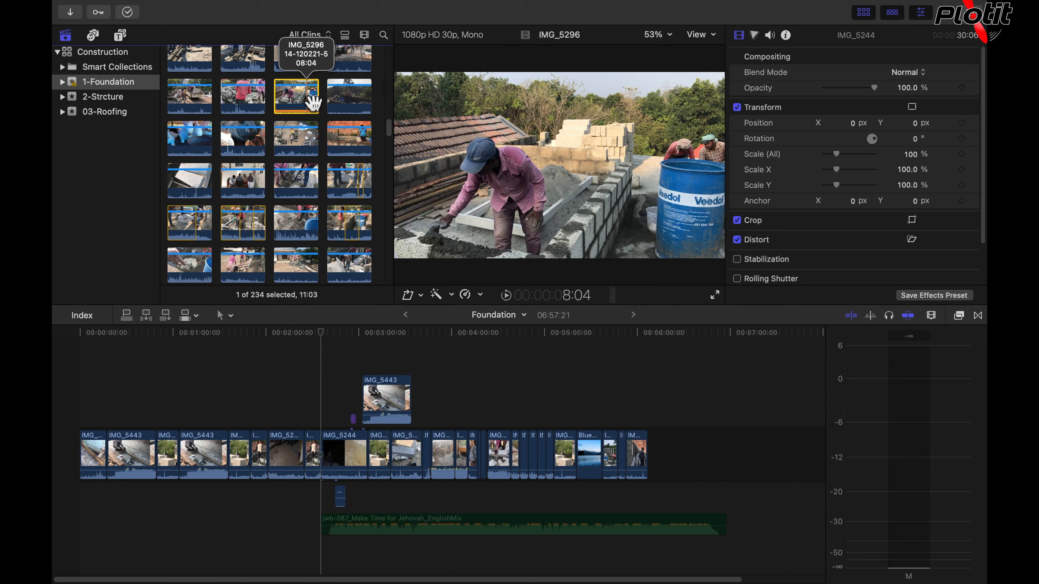
Step: Overwrite a middle section of the IMG_5244 timeline clip with IMG_5296, starting at about 2:25:04
left_click(302, 370)
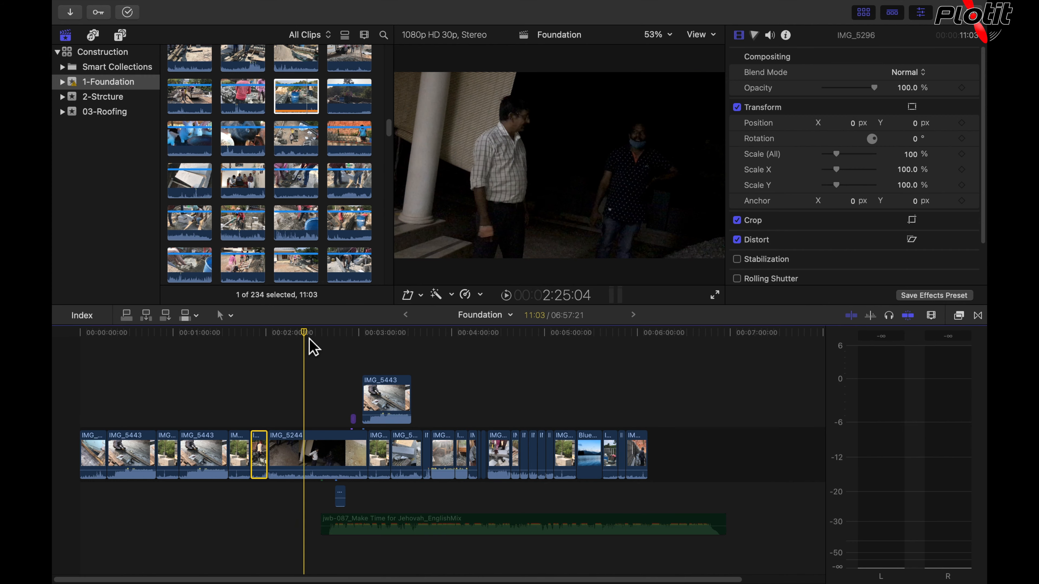
left_click(303, 106)
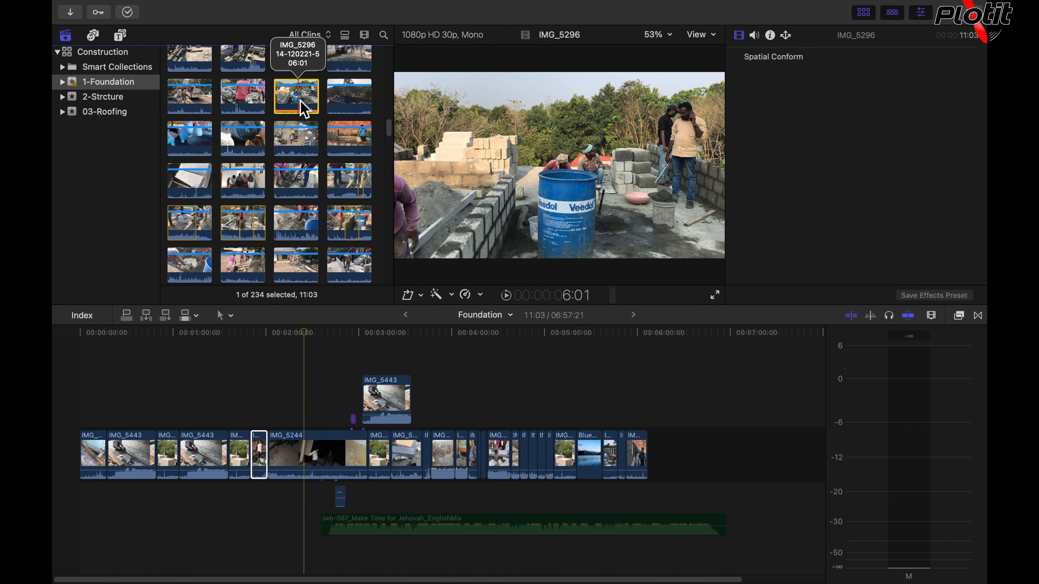
key("d")
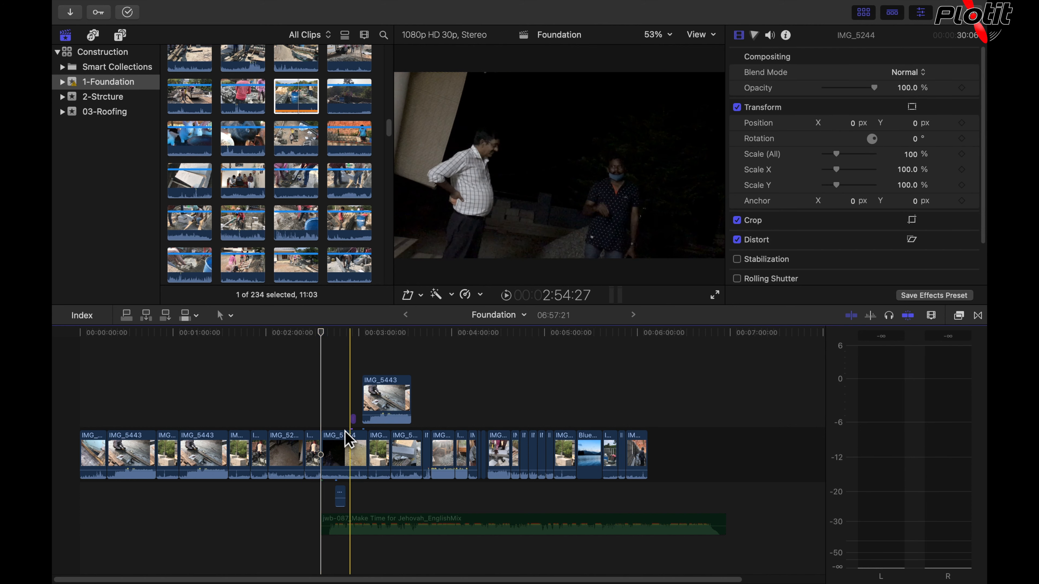
left_click(347, 458)
left_click(297, 471)
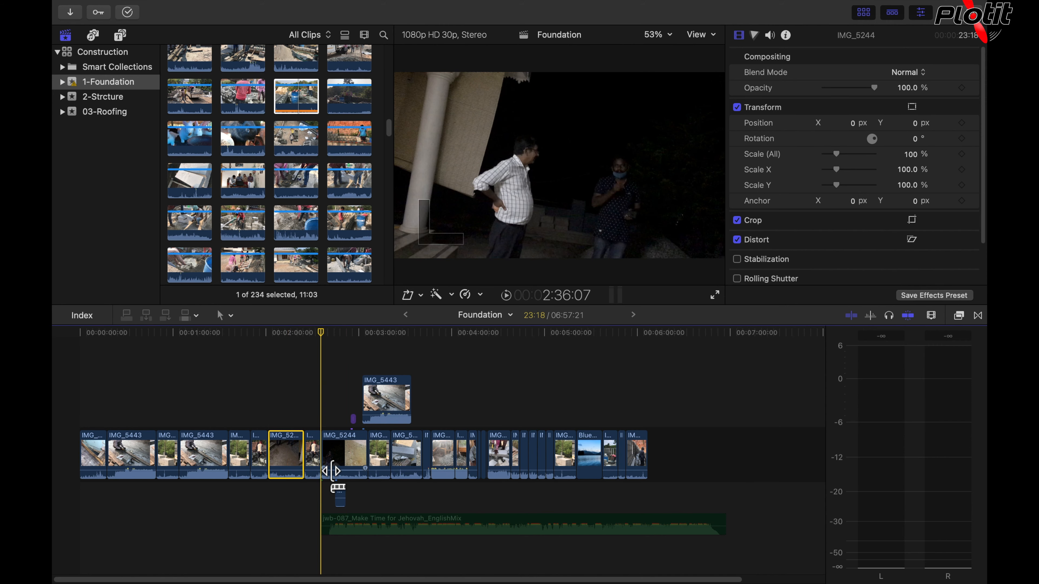
Step: Undo the overwrite edits to restore the full IMG_5244 clip in the timeline
left_click(297, 95)
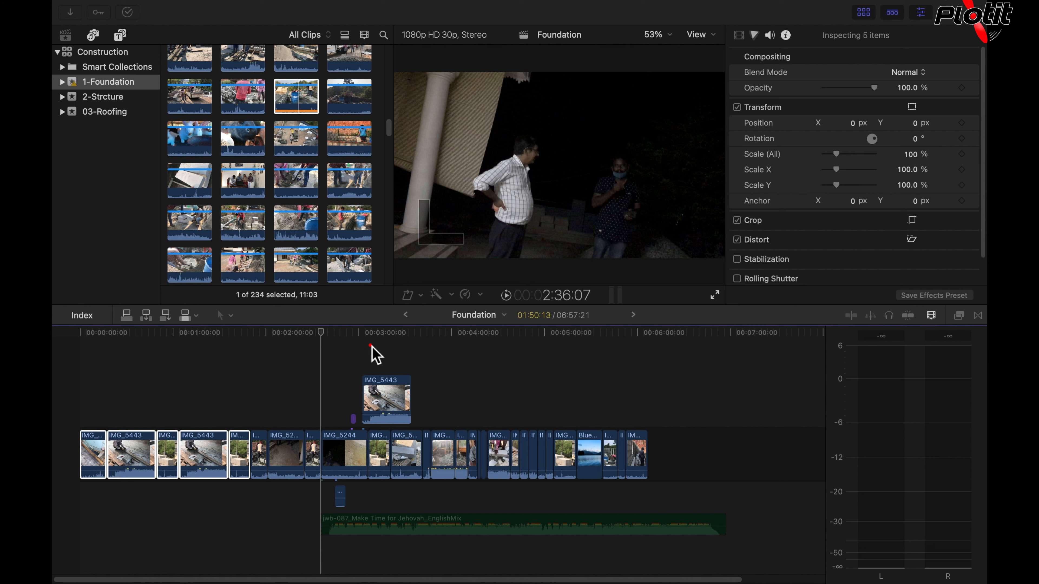
left_click(342, 387)
key("super+z")
key("super+z")
key("super+z")
key("super+z")
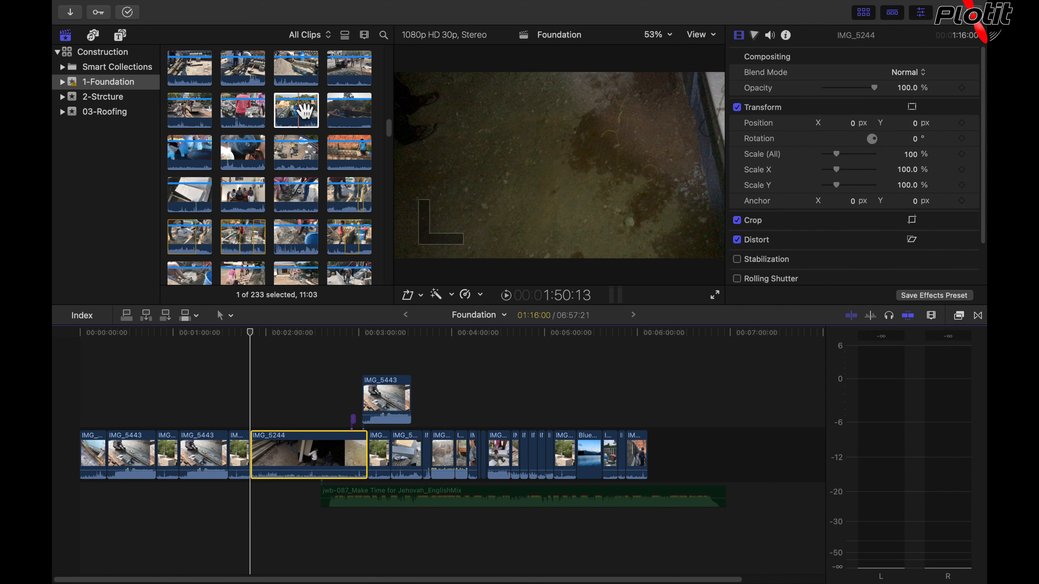
Step: Replace the IMG_5244 timeline clip with the browser clip IMG_5296 using the plain Replace option
left_click(305, 120)
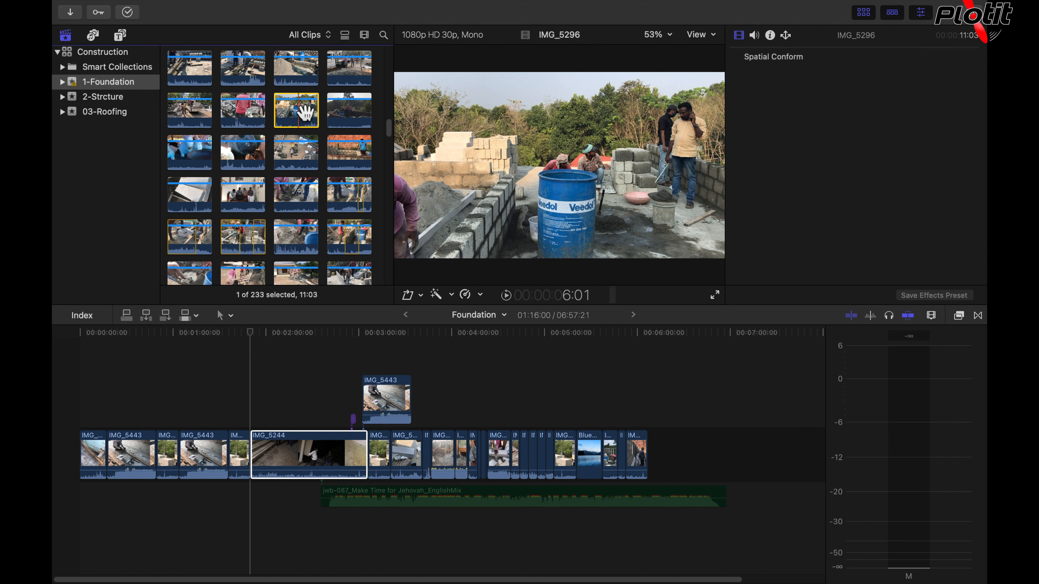
left_click(299, 108)
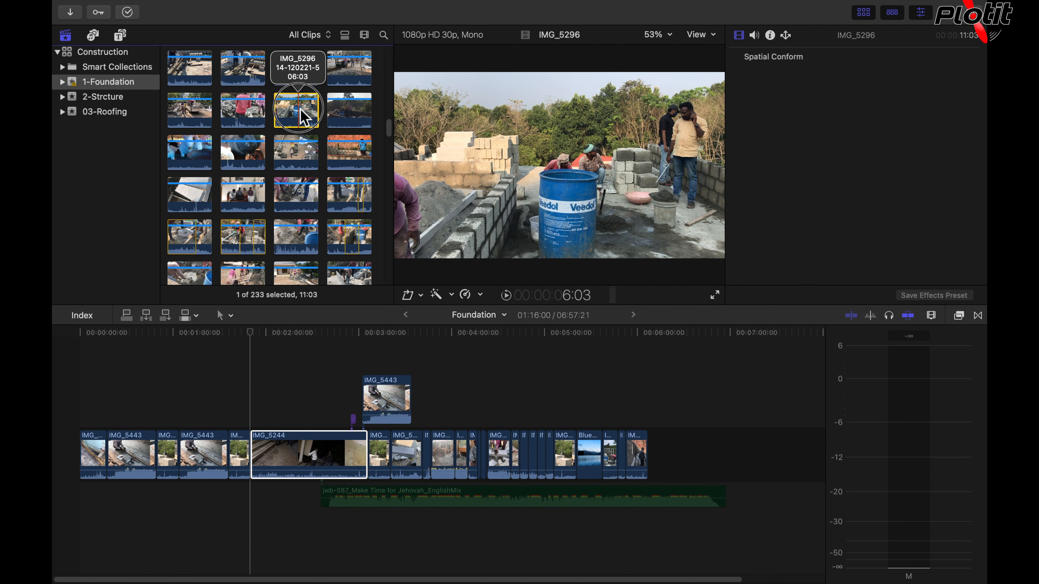
left_click_drag(305, 120, 306, 457)
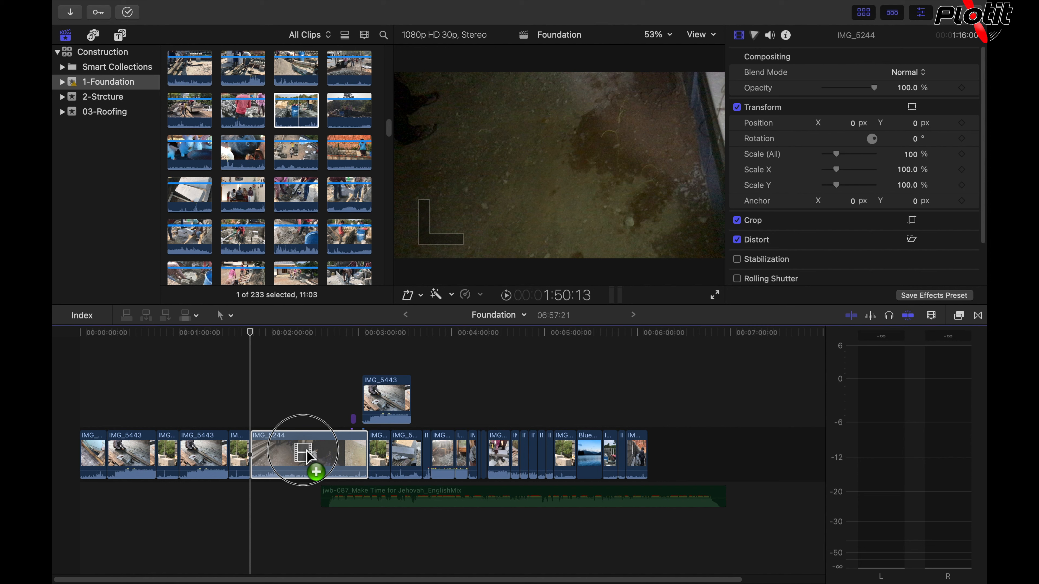
left_click_drag(306, 449, 308, 458)
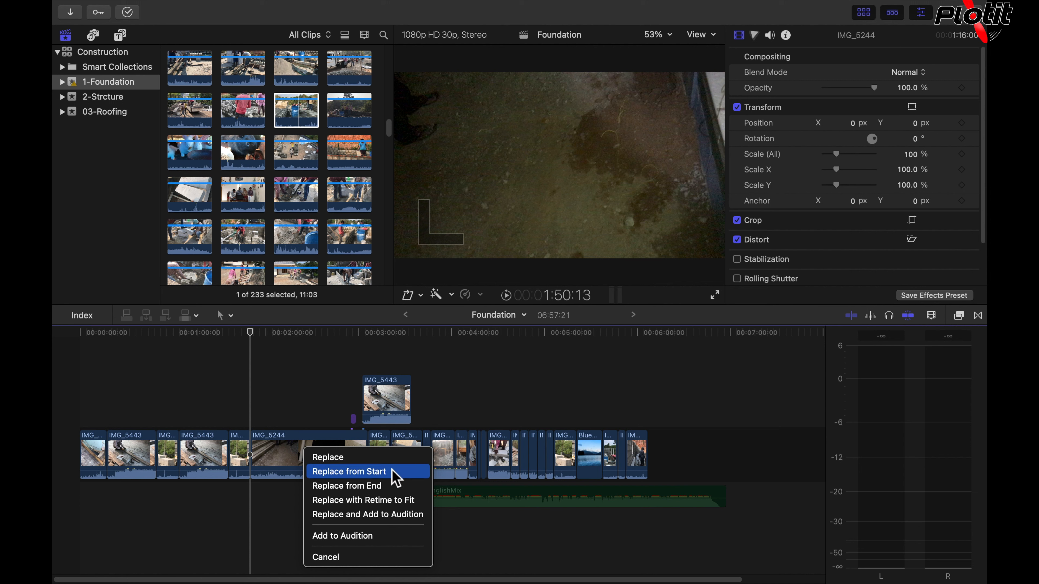
left_click(368, 461)
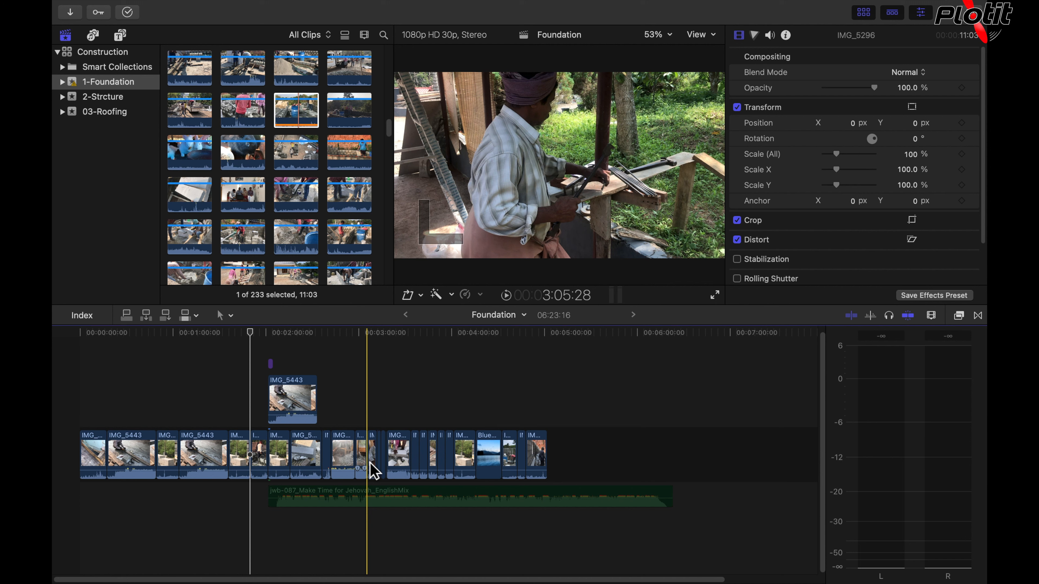
Step: Select the clips across the whole Foundation timeline to review them, and undo the last replacement of IMG_5244
left_click(266, 459)
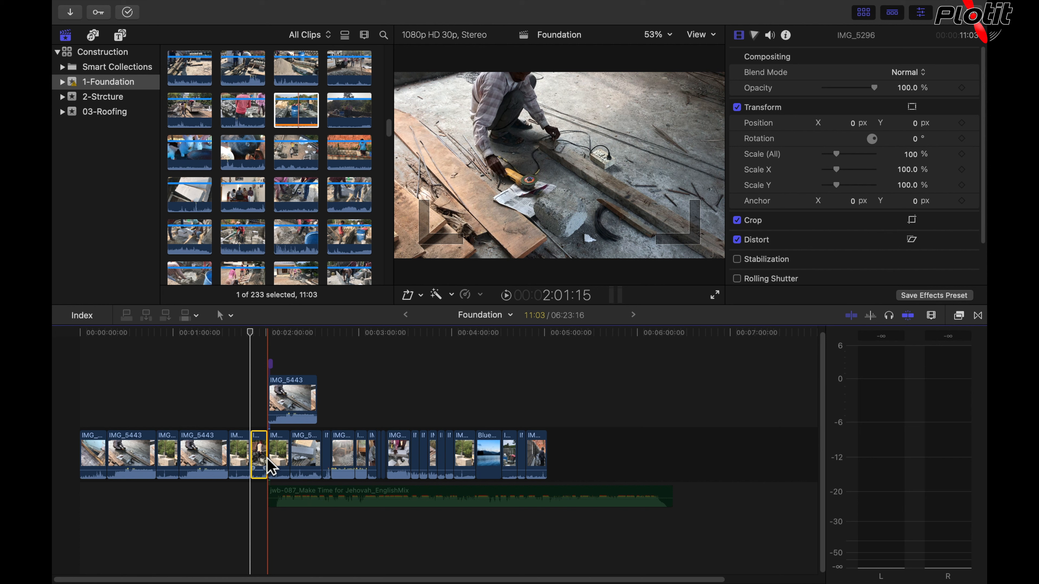
left_click_drag(611, 400, 98, 508)
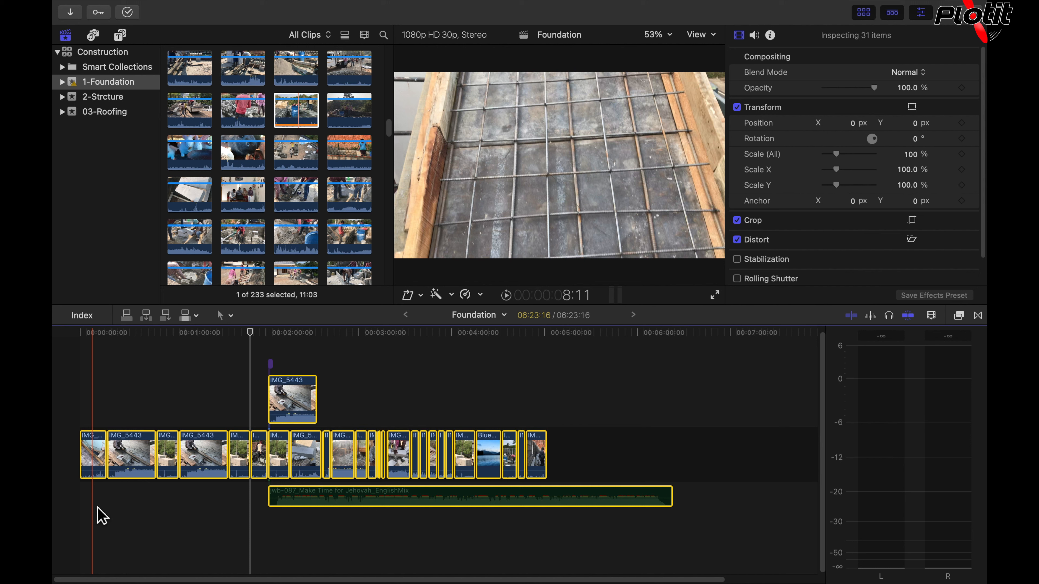
key("super+z")
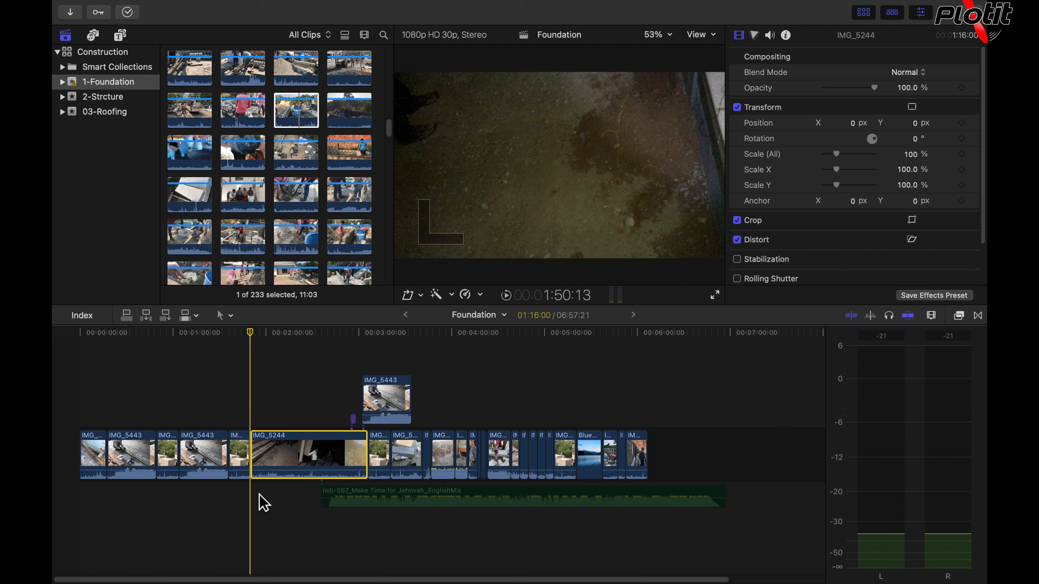
Step: Check the durations of the browser clip IMG_5296 and the timeline clip IMG_5244
left_click(307, 111)
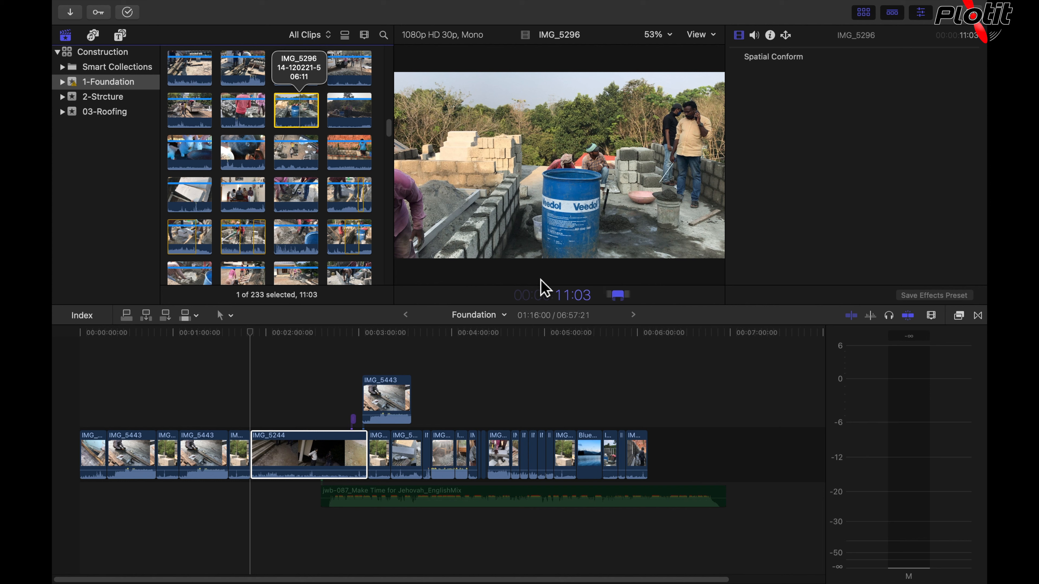
left_click(327, 464)
key("ctrl+d")
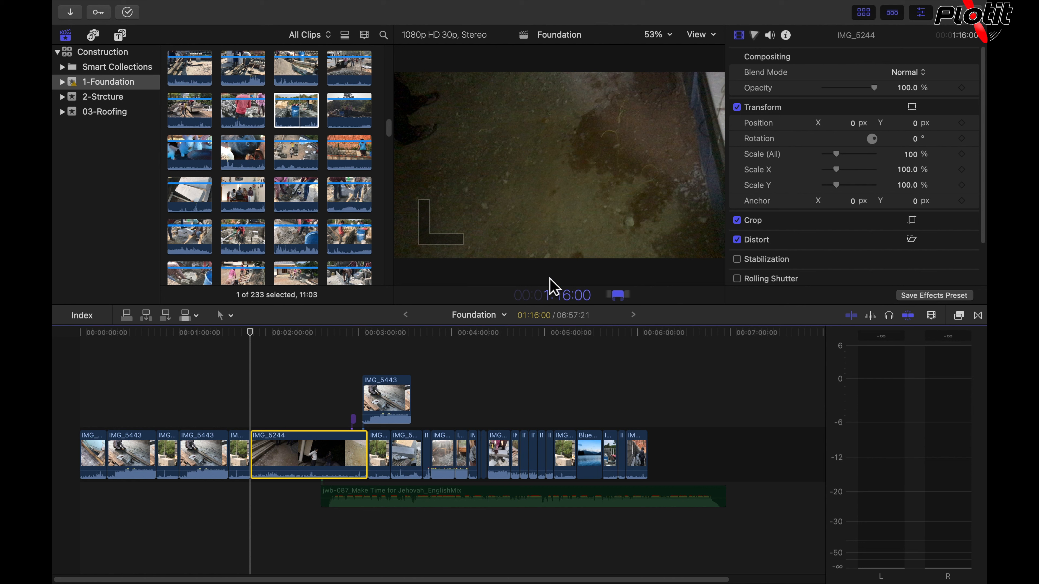
left_click(295, 115)
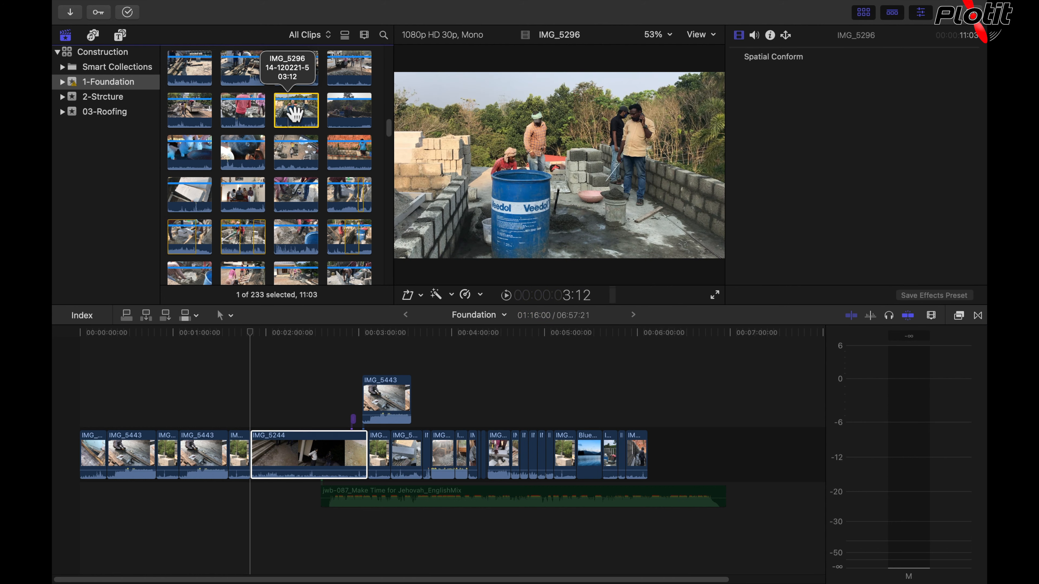
left_click(278, 458)
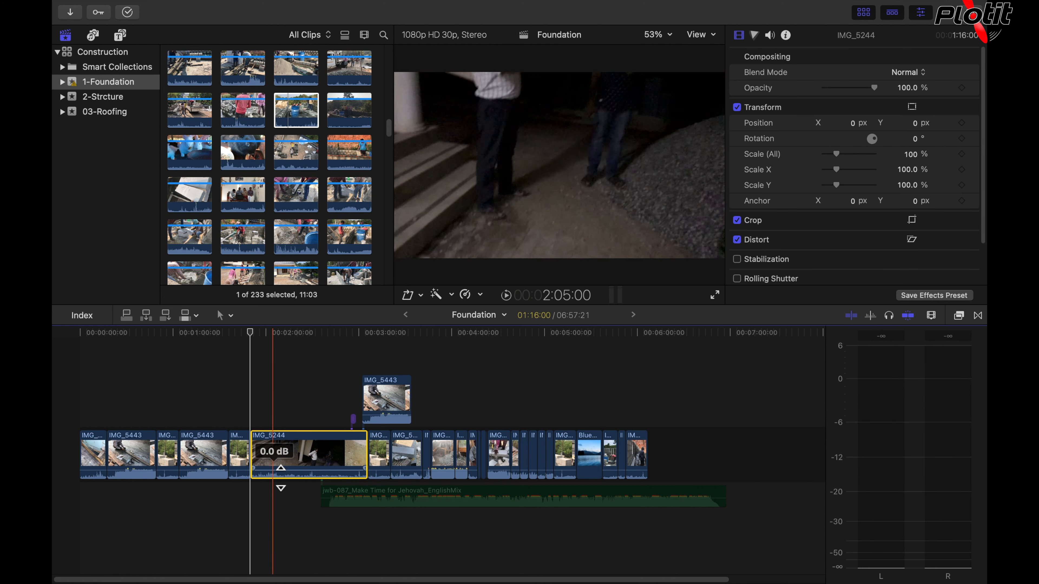
Step: Replace the IMG_5244 timeline clip with IMG_5296 using Replace with Retime to Fit
left_click(298, 118)
left_click_drag(297, 115, 300, 462)
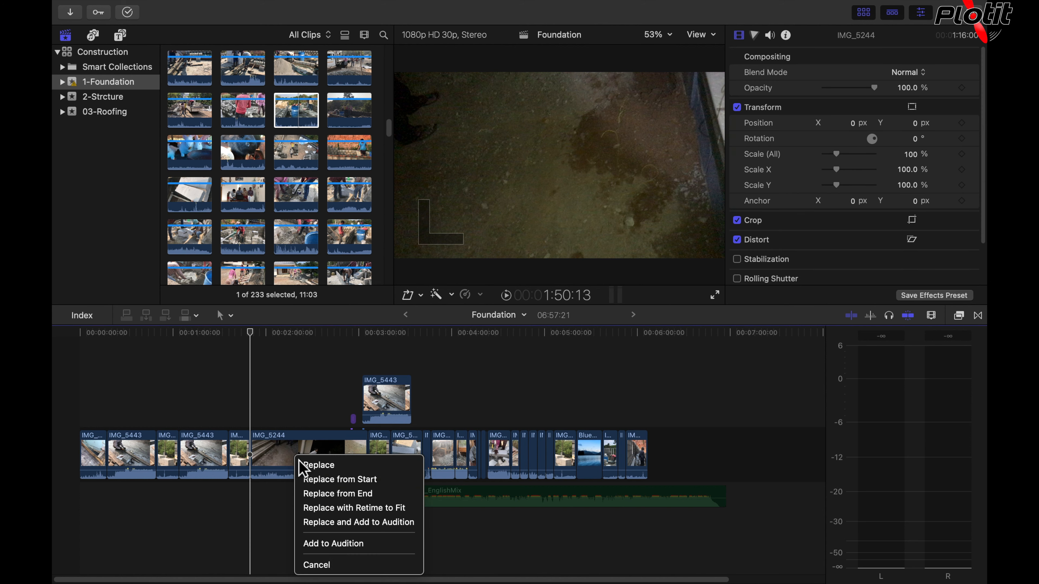
left_click(402, 511)
left_click_drag(668, 397, 88, 506)
left_click(661, 403)
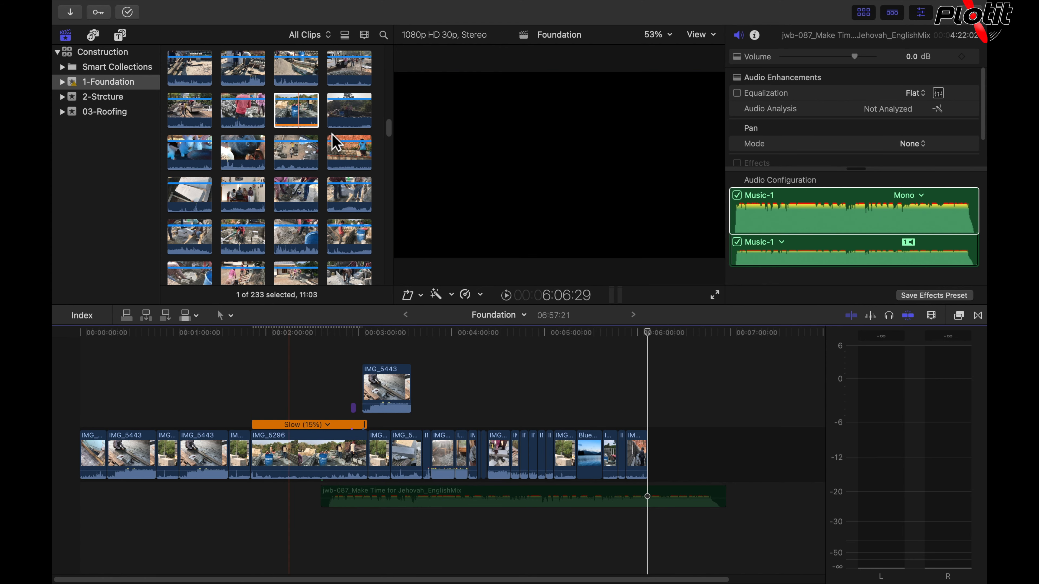
Step: Play the timeline from the start of the retimed IMG_5296 clip to review its slow motion
left_click(305, 113)
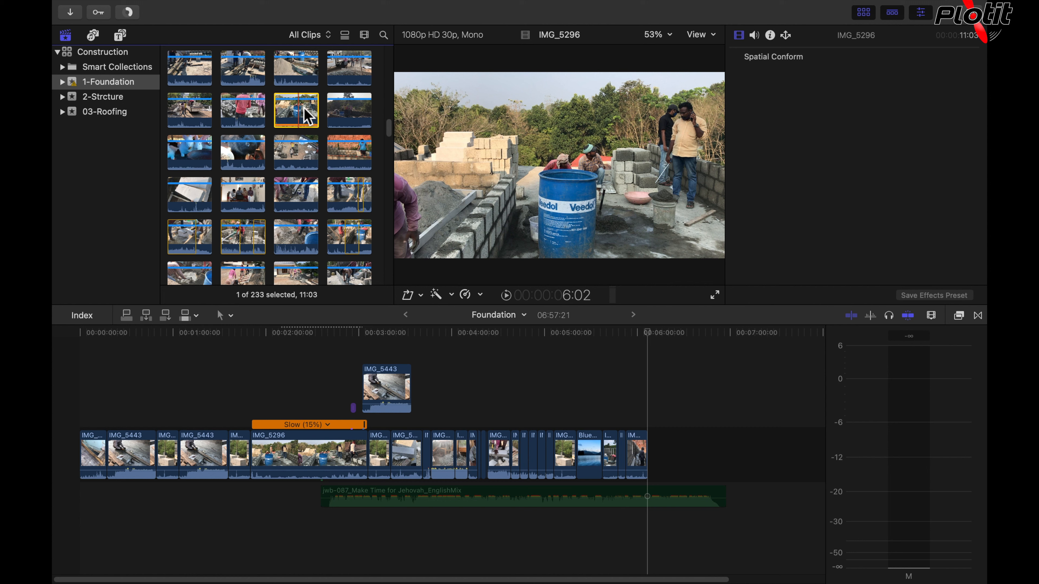
left_click(262, 404)
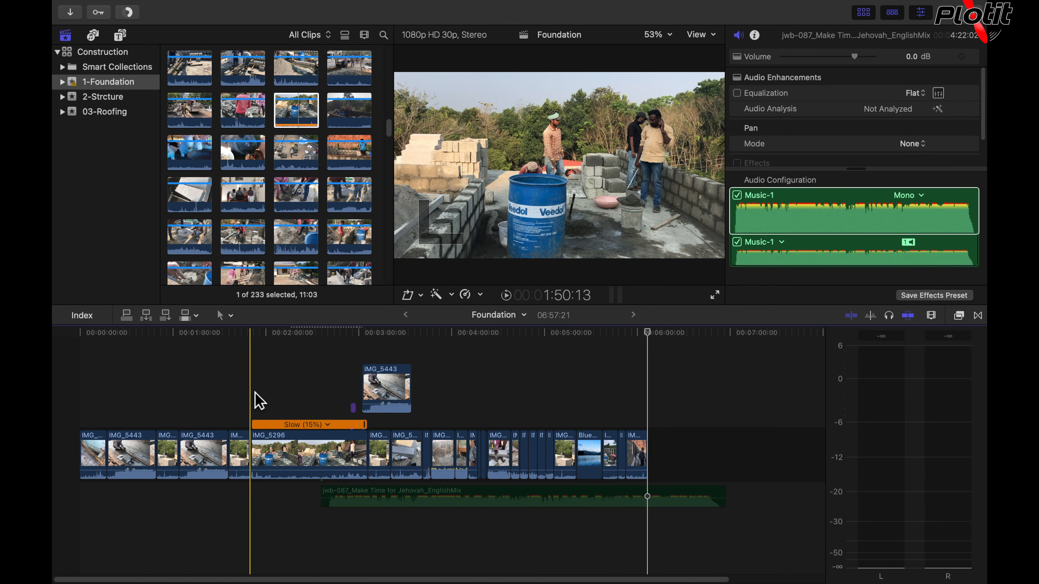
key("space")
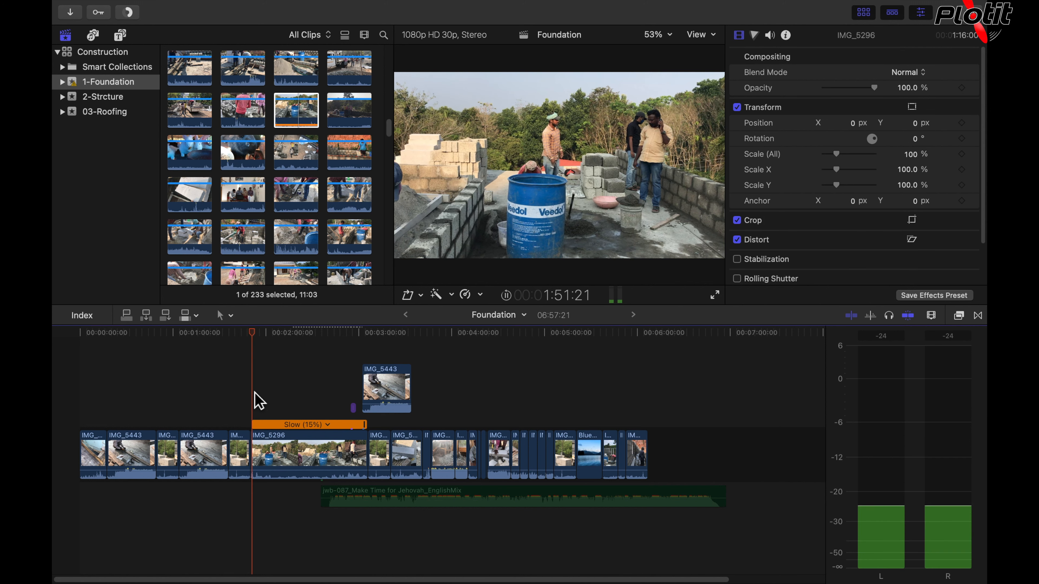